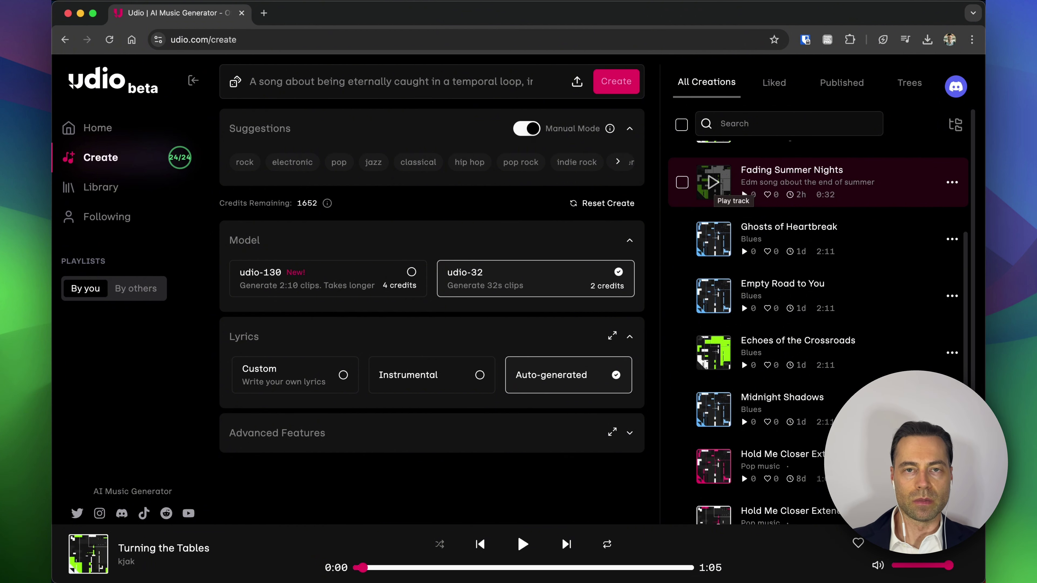
# Play Fading Summer Nights at a higher volume and pause it at 0:16.
pyautogui.click(713, 182)
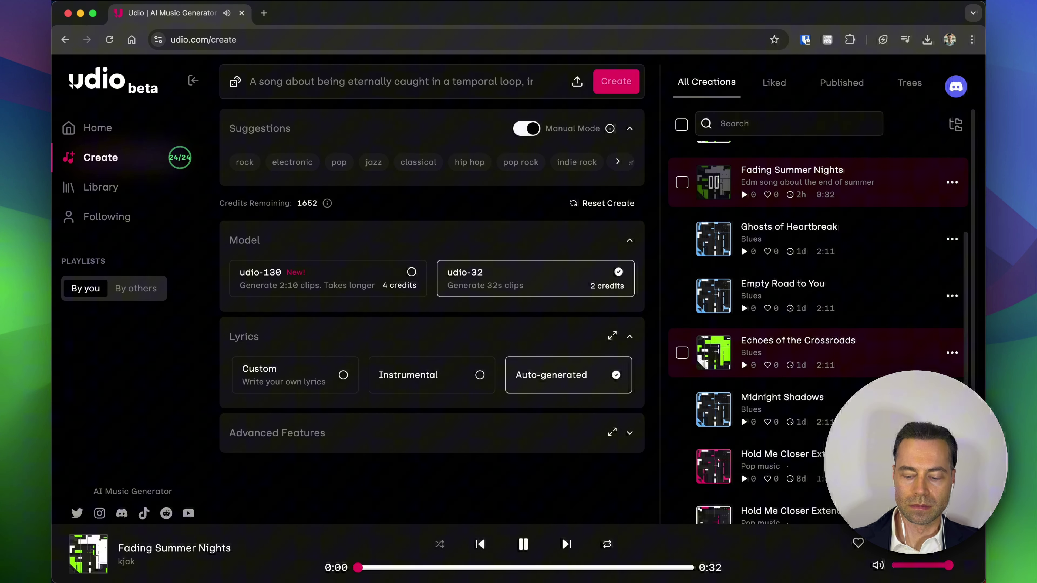
pyautogui.press('XF86AudioRaiseVolume')
pyautogui.press('XF86AudioRaiseVolume')
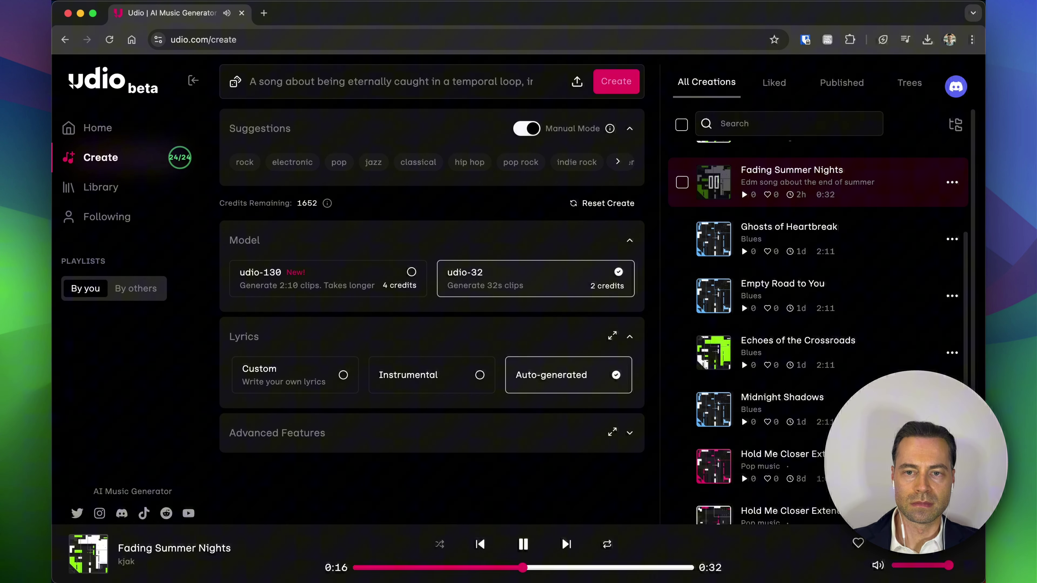
pyautogui.press('space')
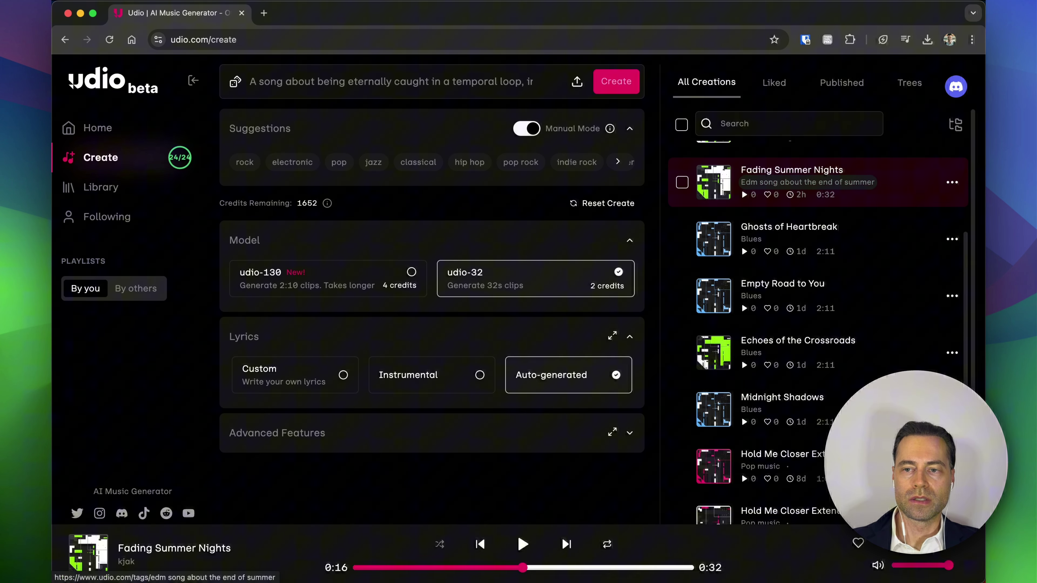
# Download Fading Summer Nights as Stems (WAV) and preview the isolated Vocals stem.
pyautogui.click(953, 182)
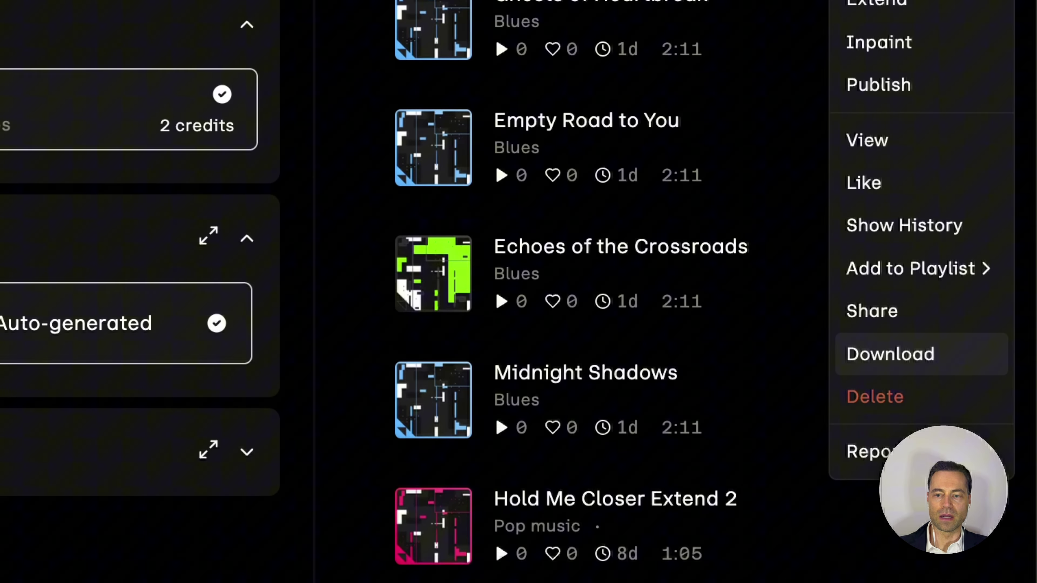
pyautogui.click(890, 360)
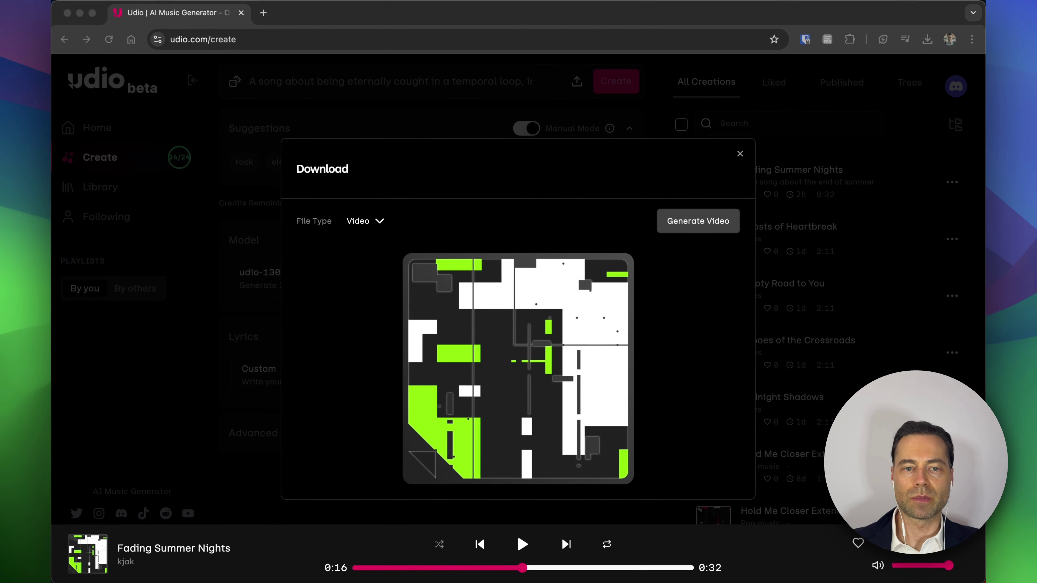
pyautogui.click(360, 219)
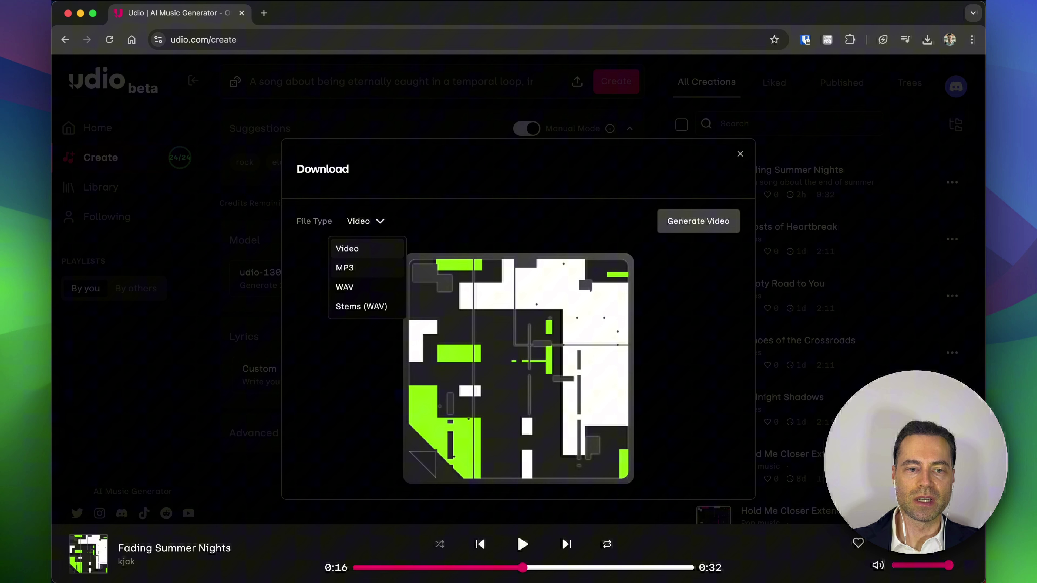
pyautogui.click(361, 306)
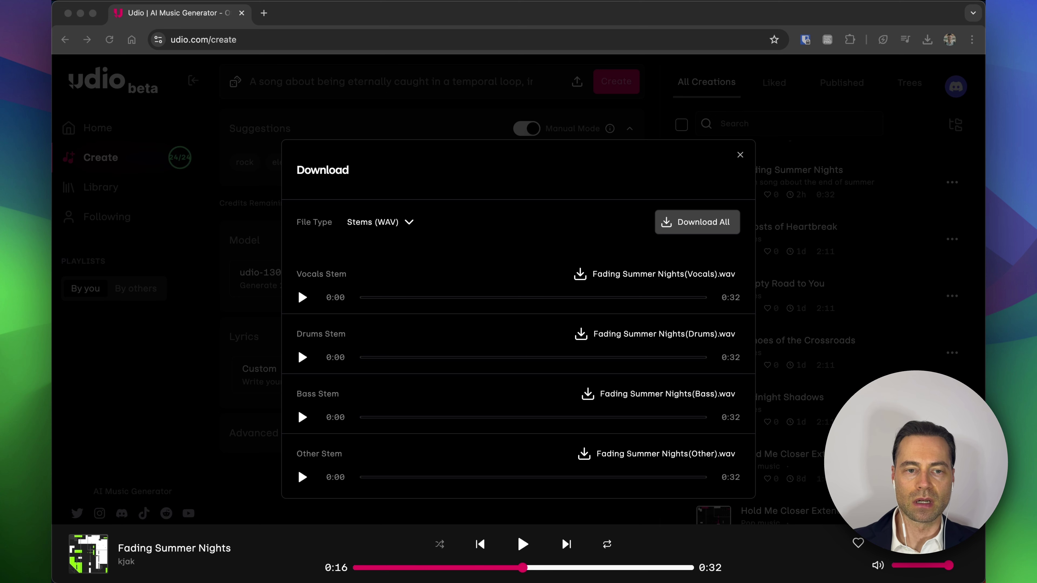
pyautogui.click(302, 298)
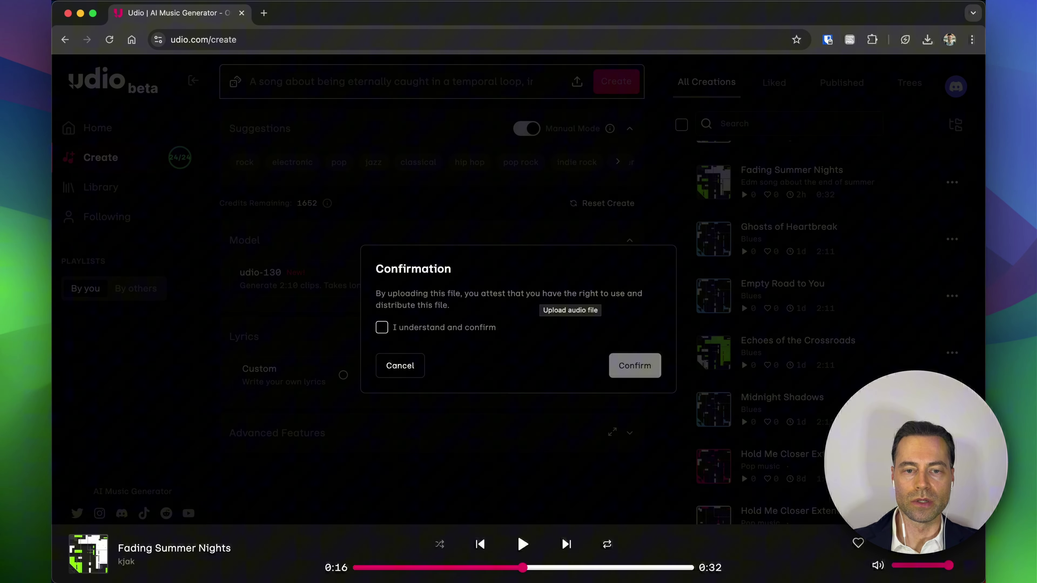
# Confirm the rights to upload the vocal clip so it attaches for extension.
pyautogui.click(382, 328)
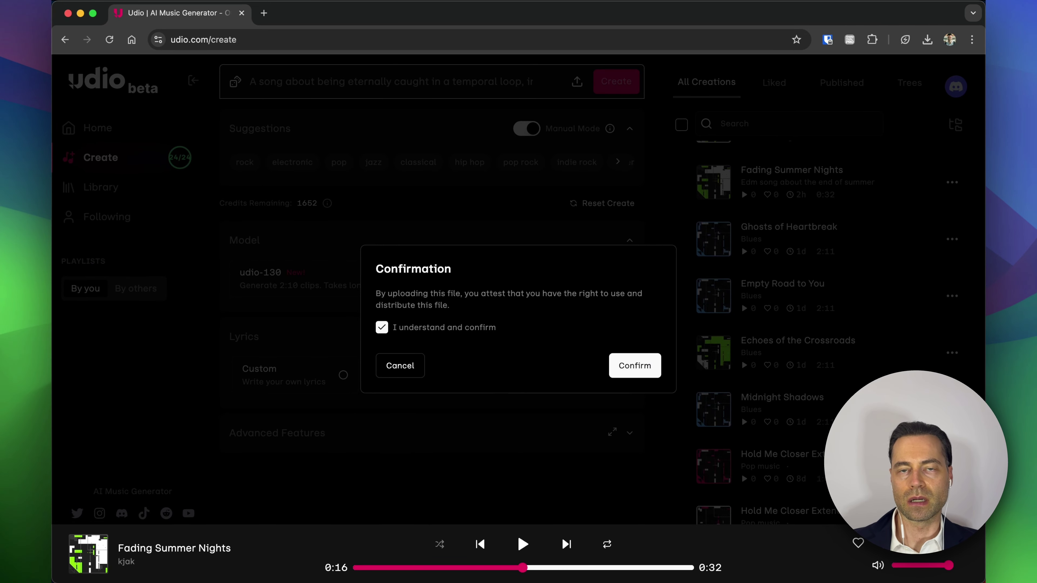
pyautogui.click(635, 365)
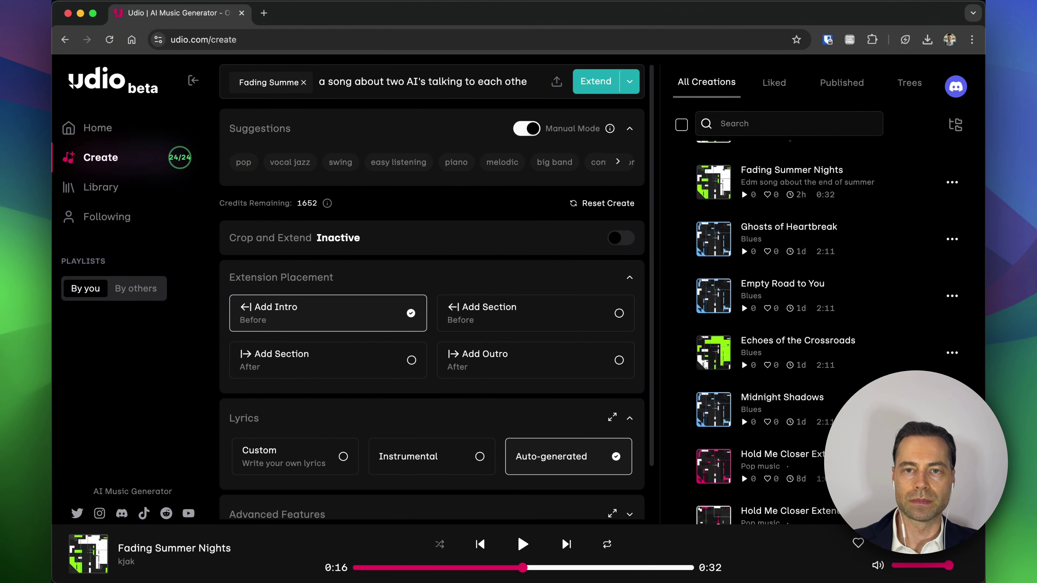
pyautogui.scroll(-2, 432, 286)
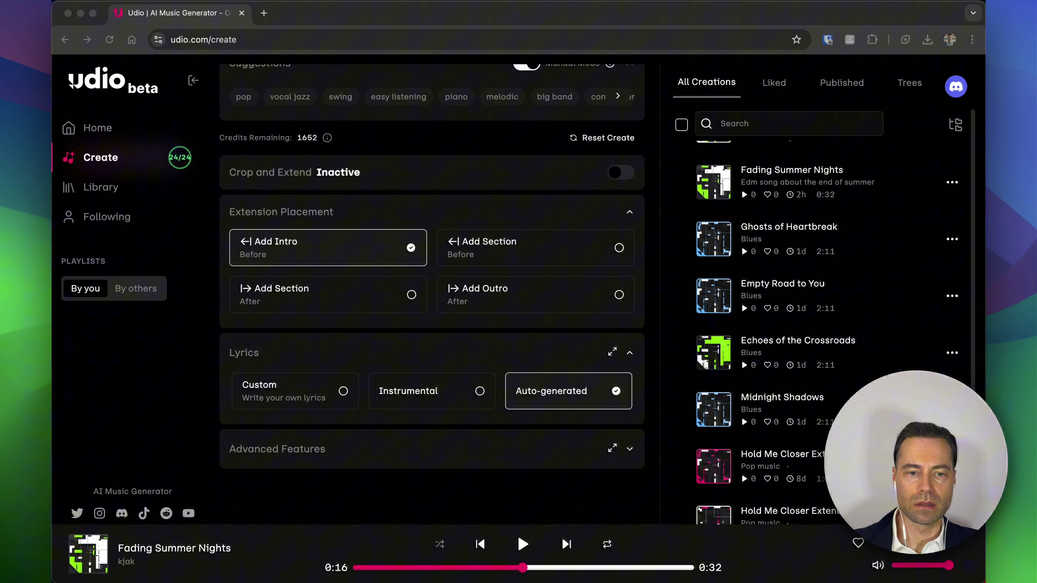
pyautogui.click(294, 391)
pyautogui.scroll(-2, 432, 291)
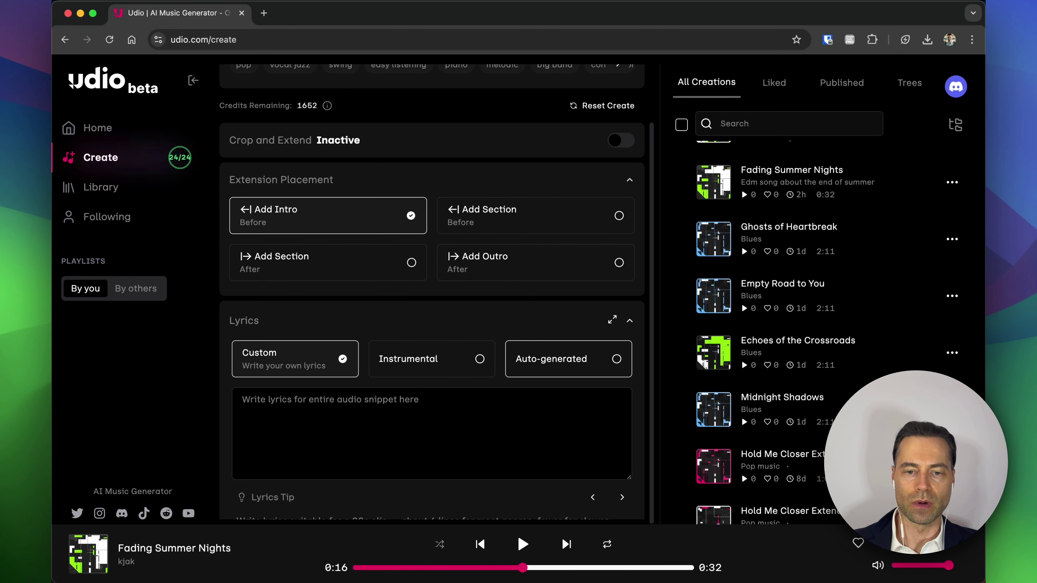
pyautogui.click(567, 359)
pyautogui.scroll(-10, 567, 359)
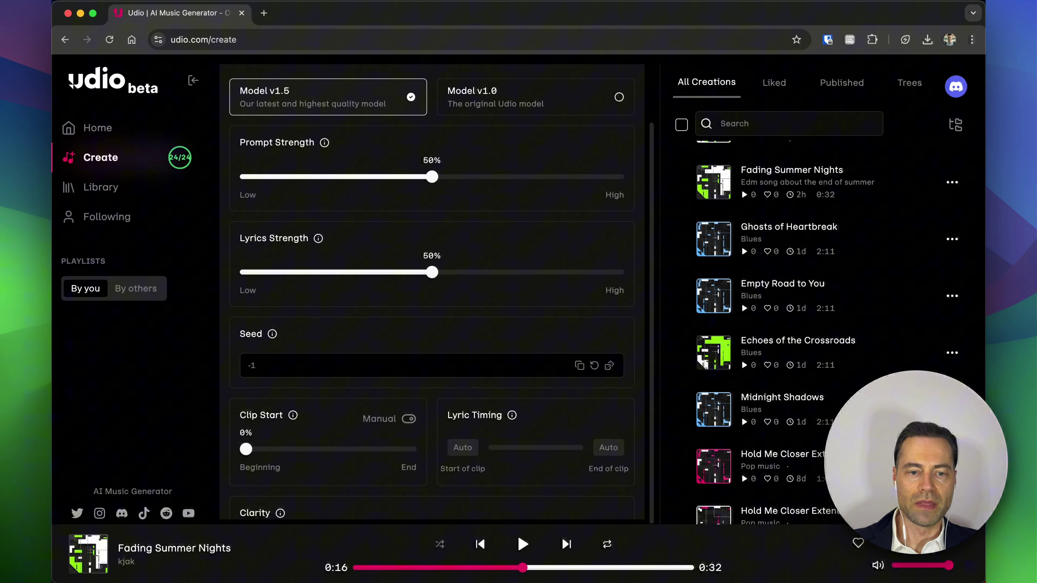
pyautogui.moveTo(245, 441); pyautogui.dragTo(312, 441)
pyautogui.scroll(-1, 431, 306)
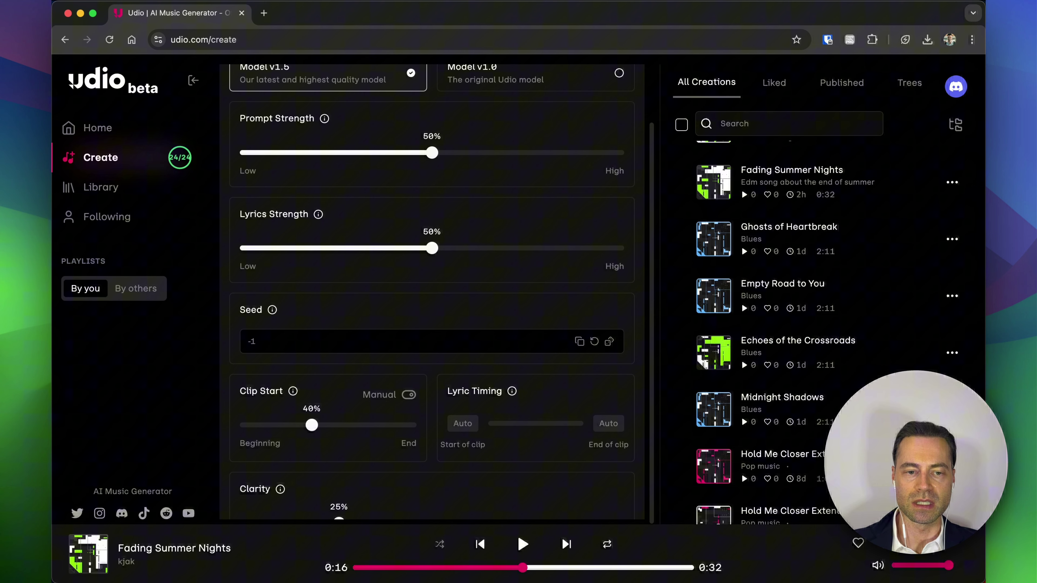
pyautogui.moveTo(311, 417); pyautogui.dragTo(246, 417)
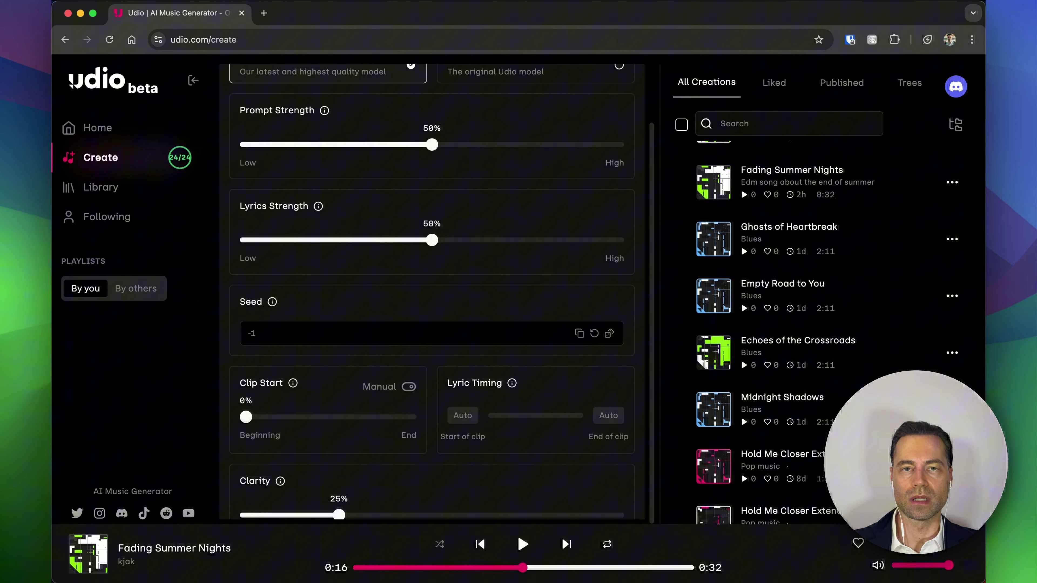
pyautogui.scroll(-10, 432, 286)
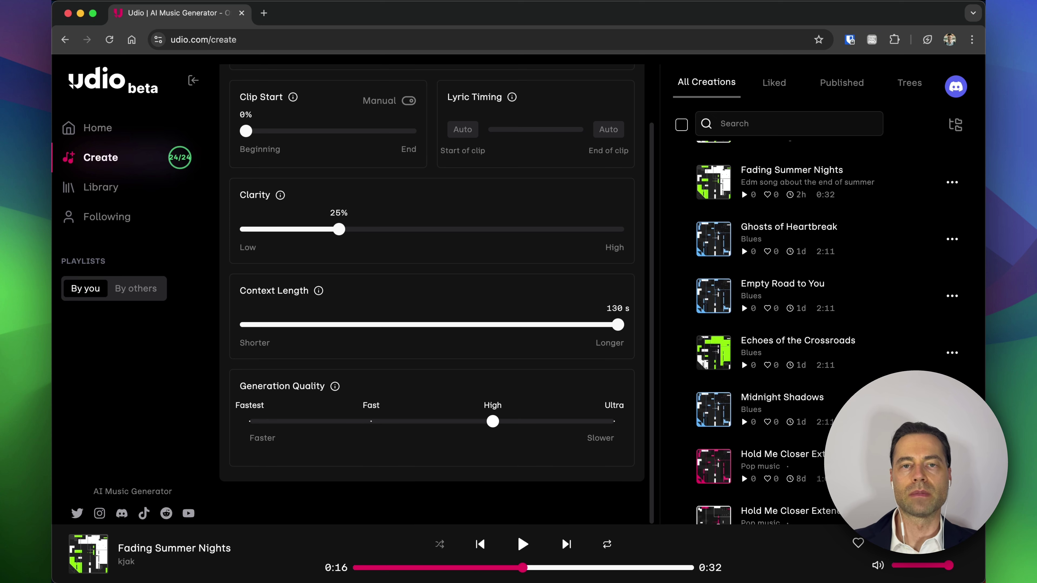
pyautogui.scroll(15, 432, 286)
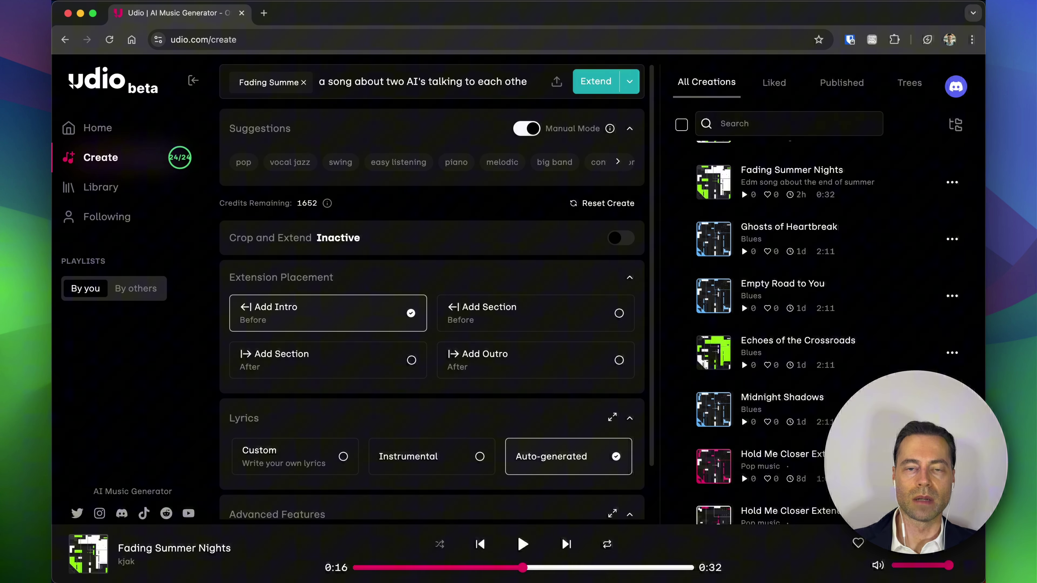
# Play Waves of Commerce from the top of All Creations and pause it at 0:20.
pyautogui.scroll(2, 741, 474)
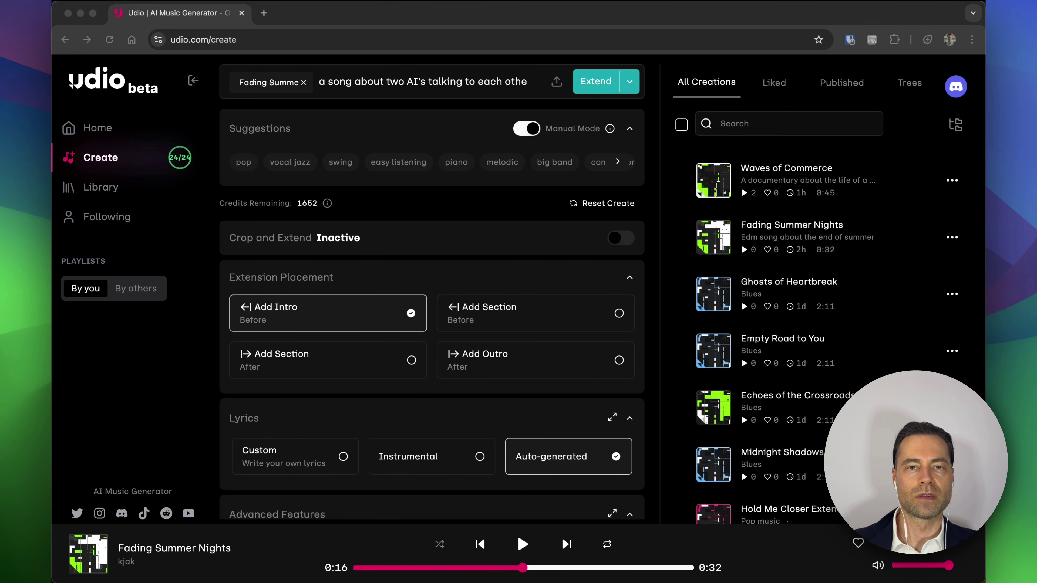
pyautogui.click(713, 180)
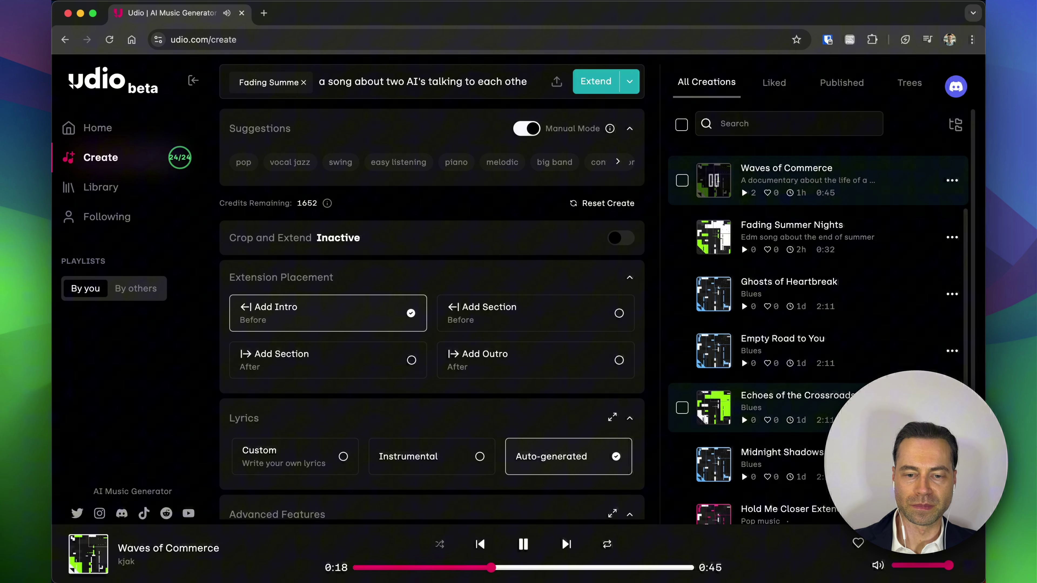
pyautogui.press('space')
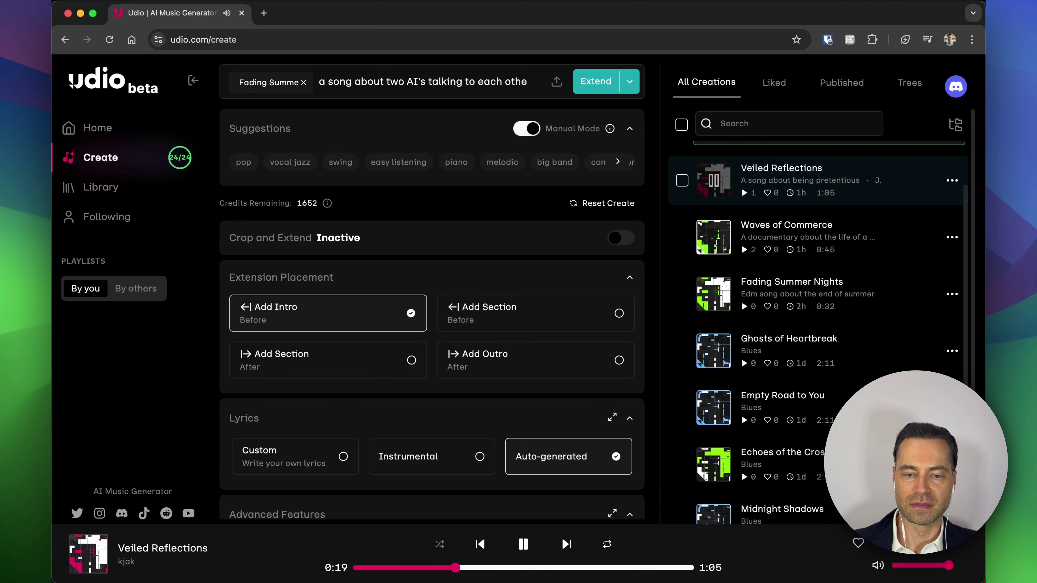
# Pause Veiled Reflections while the new songs generate.
pyautogui.press('space')
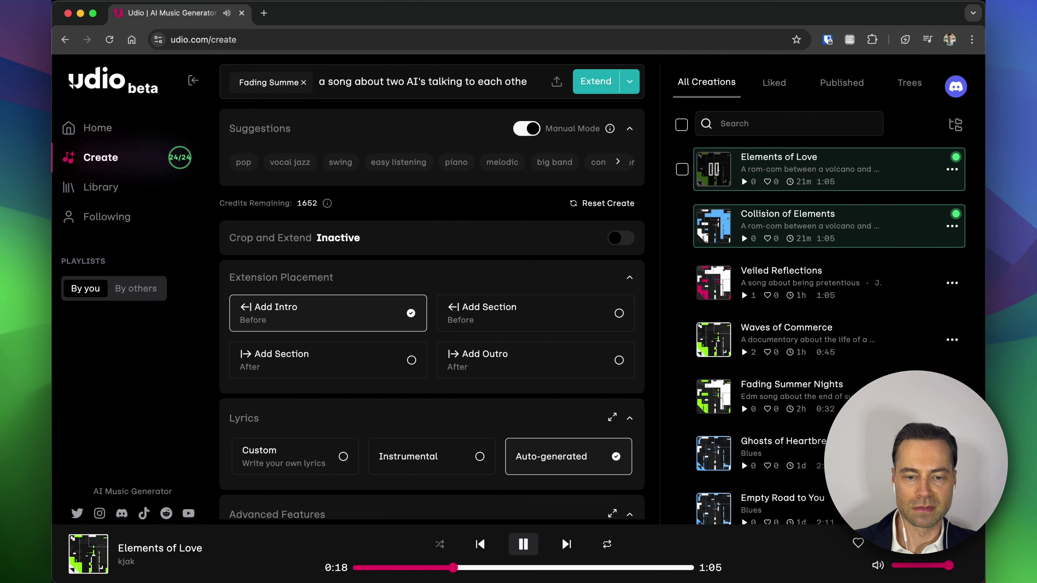
# Pause Elements of Love at 0:20 from the player bar.
pyautogui.click(523, 544)
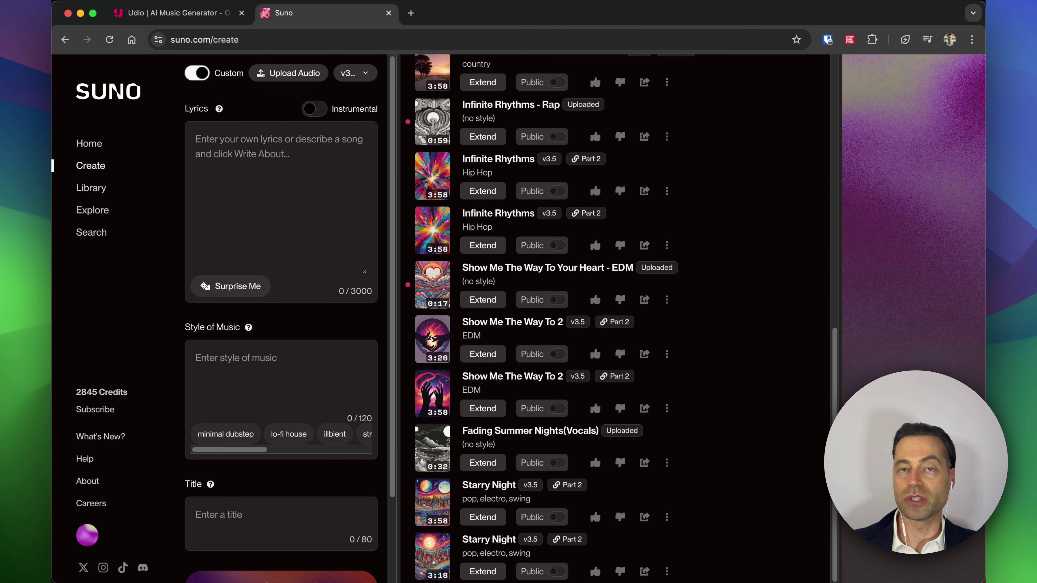
# In Suno, dismiss the Upload Audio dialog and scroll to the Fading Summer Nights(Vocals) clip.
pyautogui.click(289, 72)
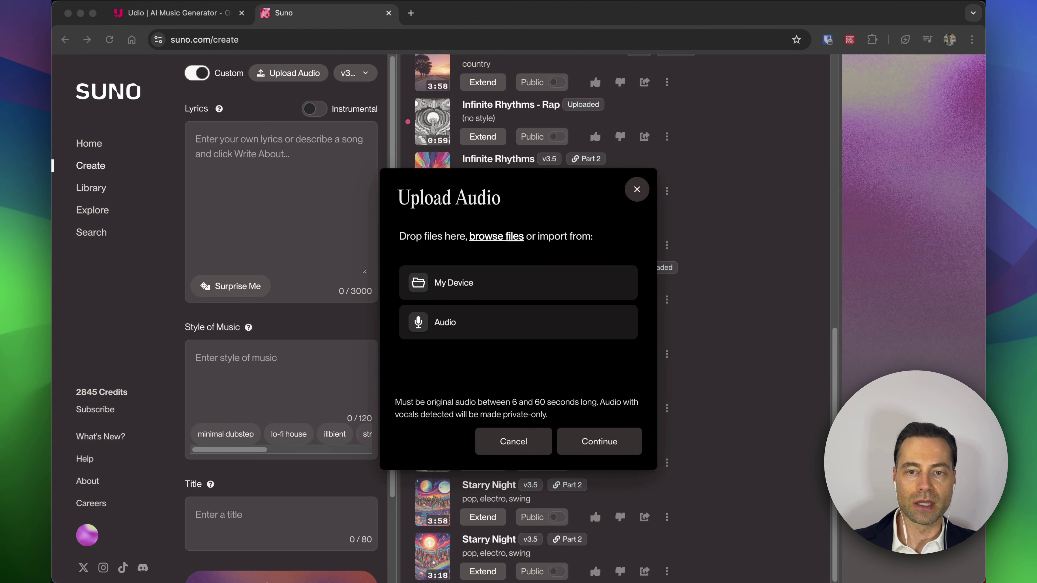
pyautogui.press('Escape')
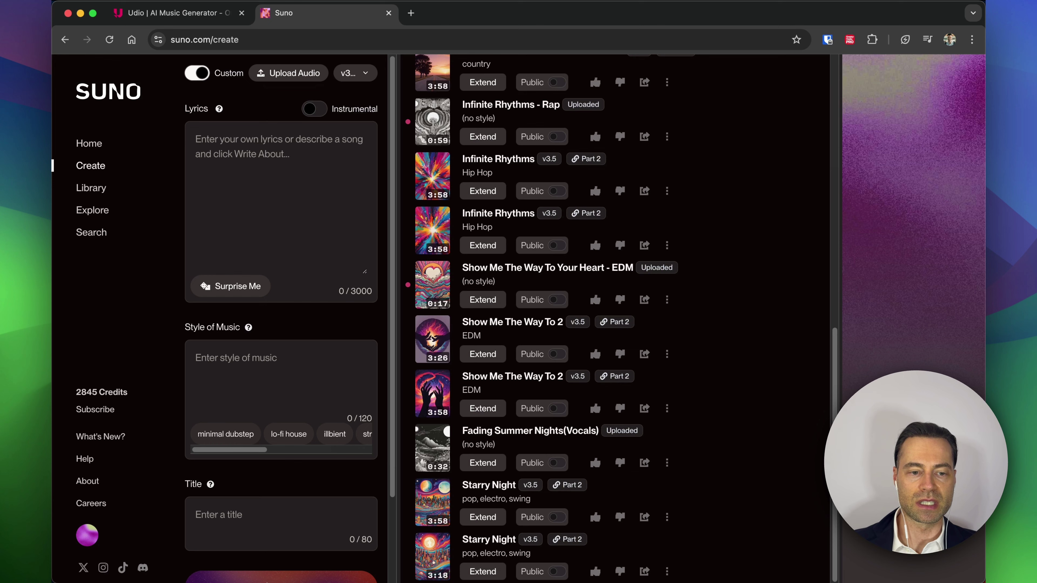
pyautogui.scroll(-3, 281, 318)
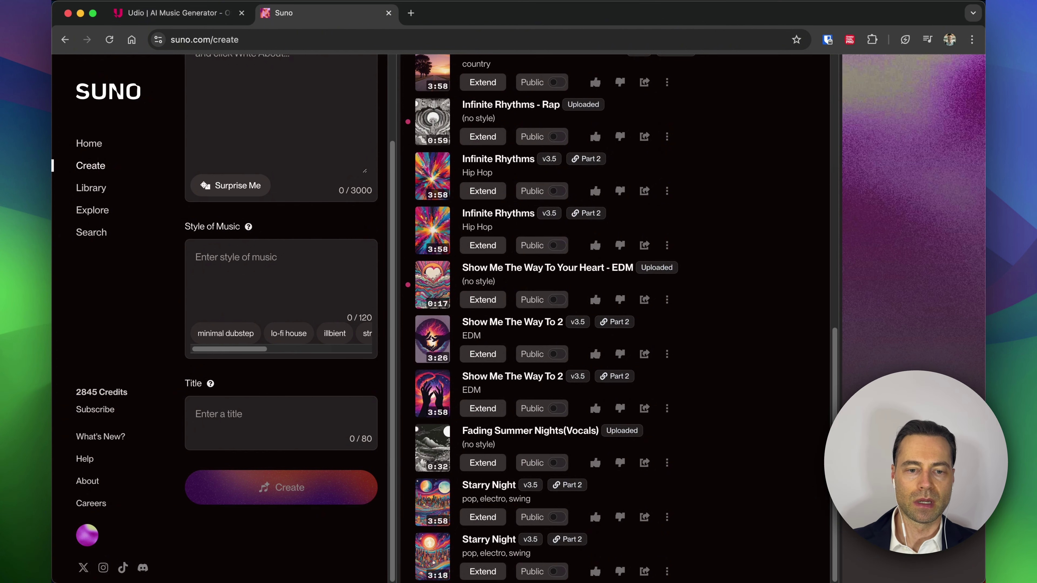
# Preview the Fading Summer Nights(Vocals) clip to 0:05, then Starry Night to 0:06.
pyautogui.click(433, 448)
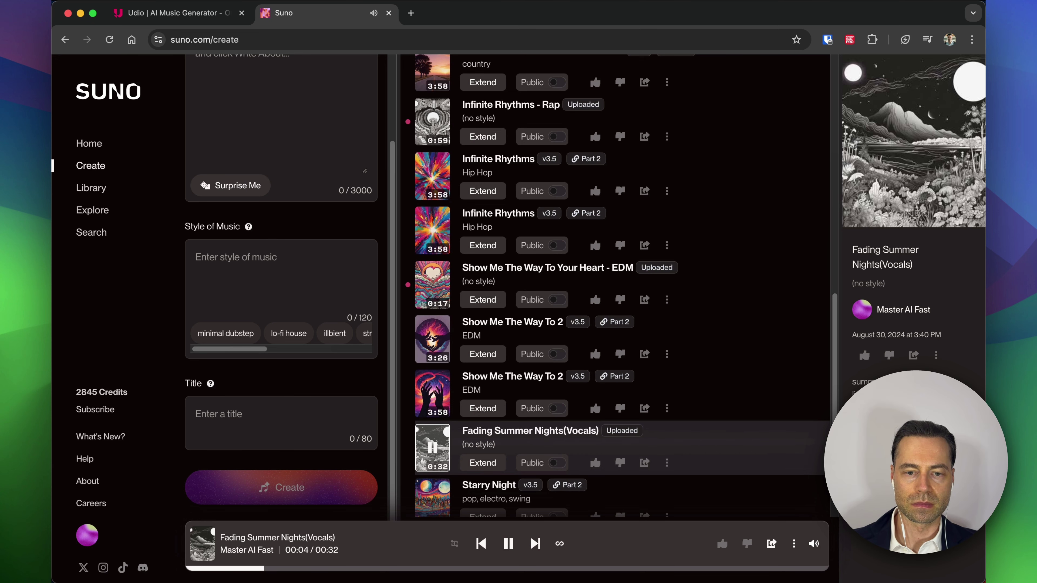
pyautogui.press('space')
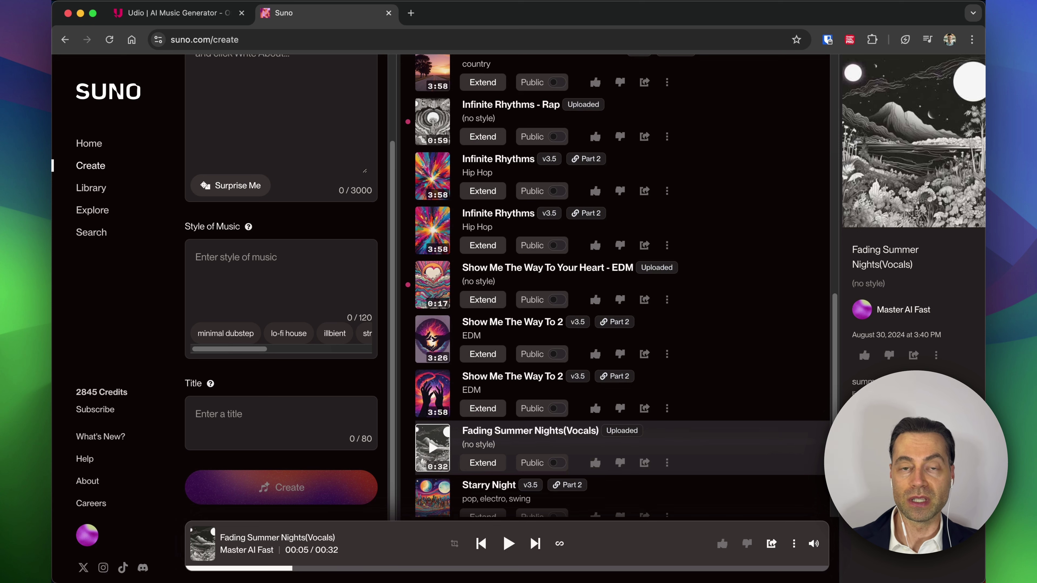
pyautogui.scroll(-2, 433, 443)
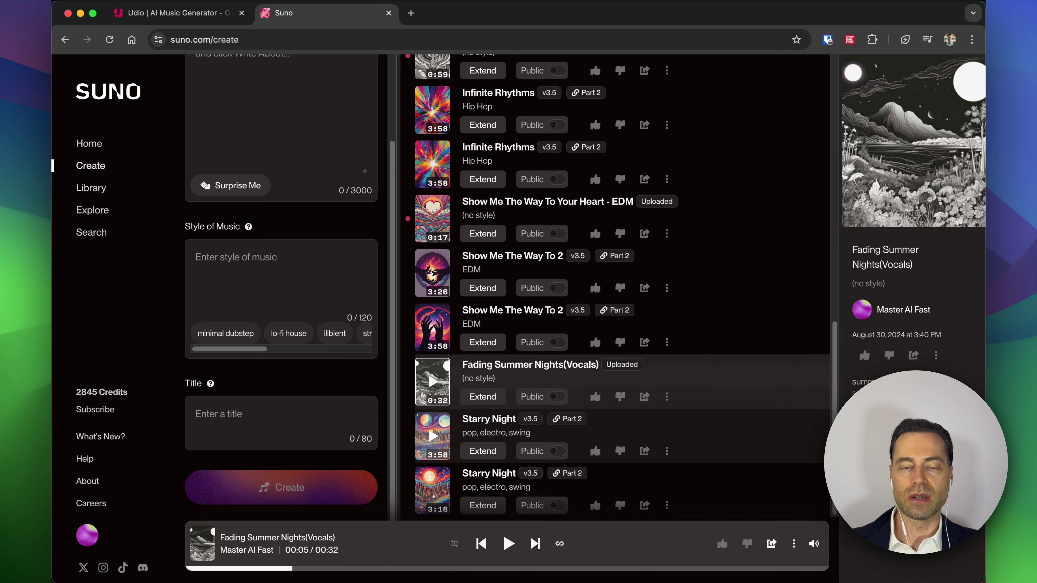
pyautogui.click(433, 436)
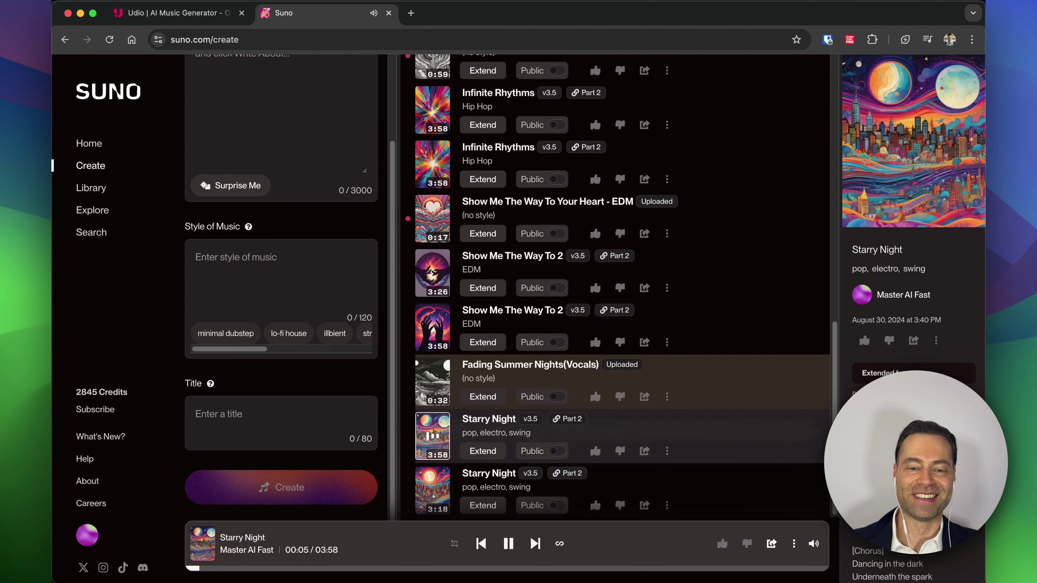
pyautogui.press('space')
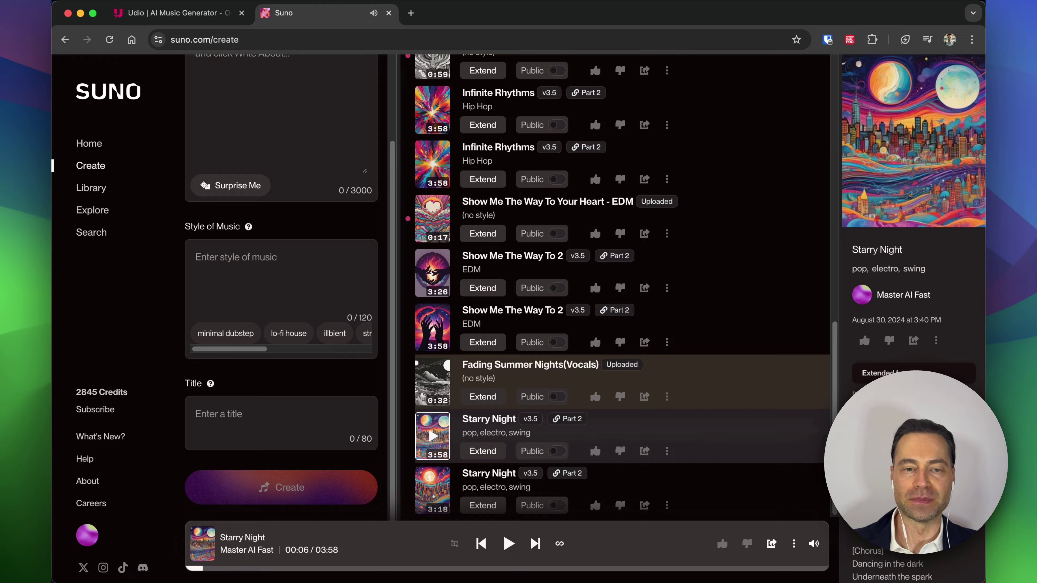